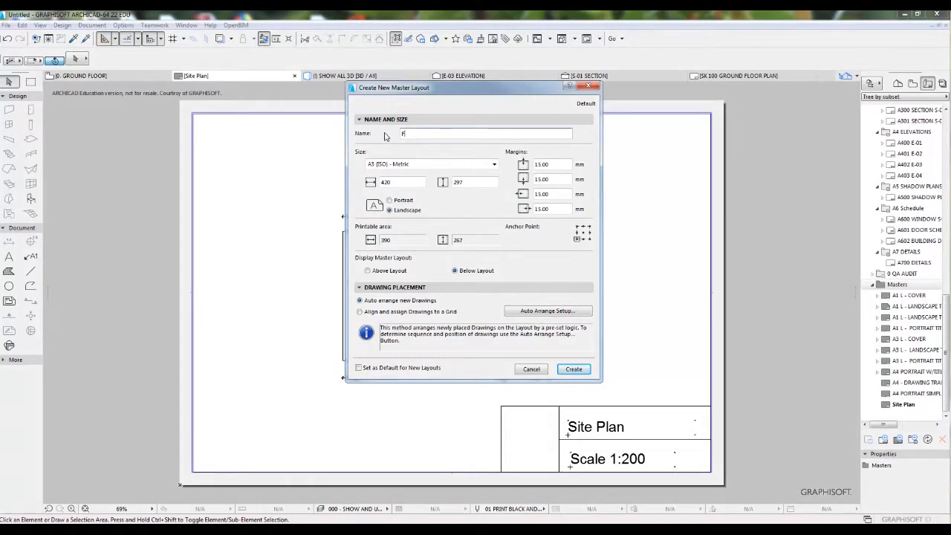
# Create an A3 landscape master layout named Floor Plan with all four margins set to 10 mm
pyautogui.write('oor Plan')
pyautogui.click(529, 164)
pyautogui.write('10')
pyautogui.click(542, 179)
pyautogui.write('10')
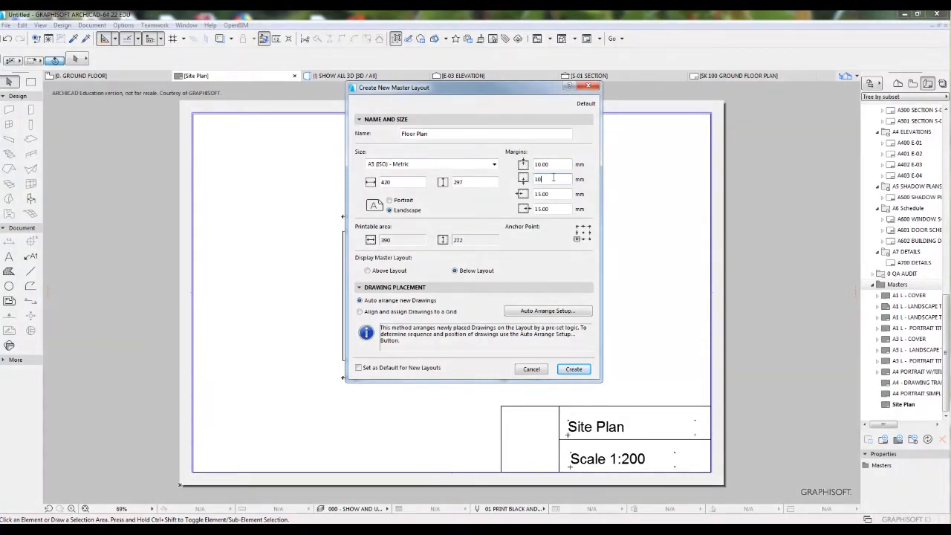
pyautogui.click(551, 194)
pyautogui.write('10')
pyautogui.click(552, 209)
pyautogui.write('10')
pyautogui.click(546, 199)
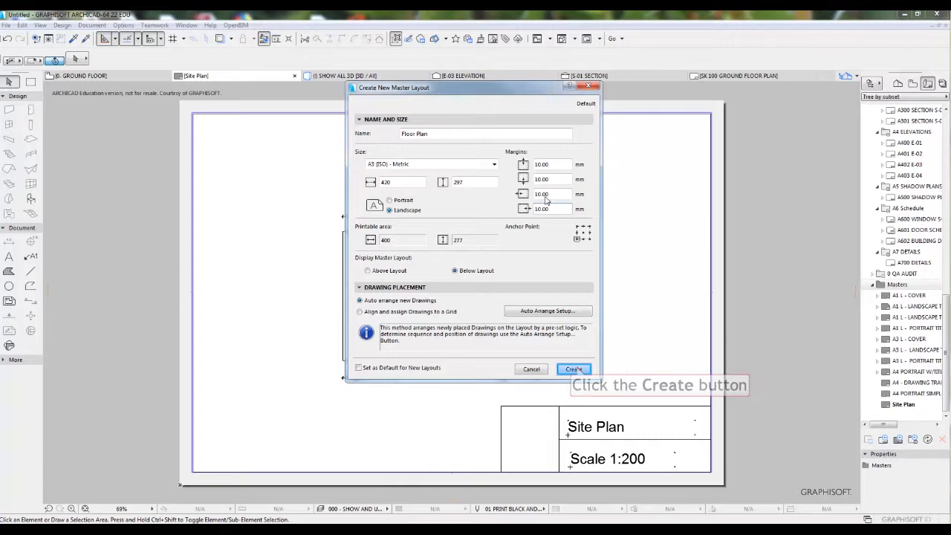
pyautogui.click(574, 369)
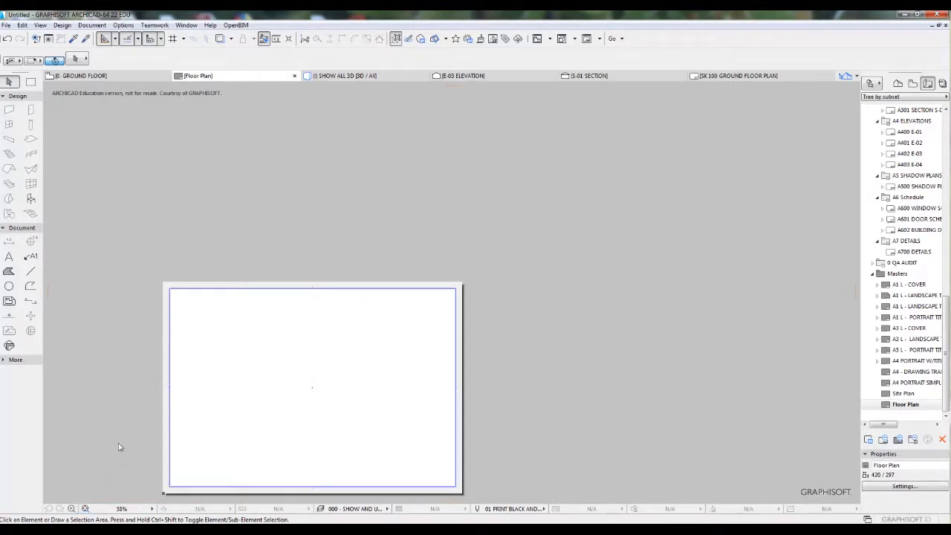
# Draw a rectangular line border along the margin frame of the Floor Plan master layout
pyautogui.click(85, 509)
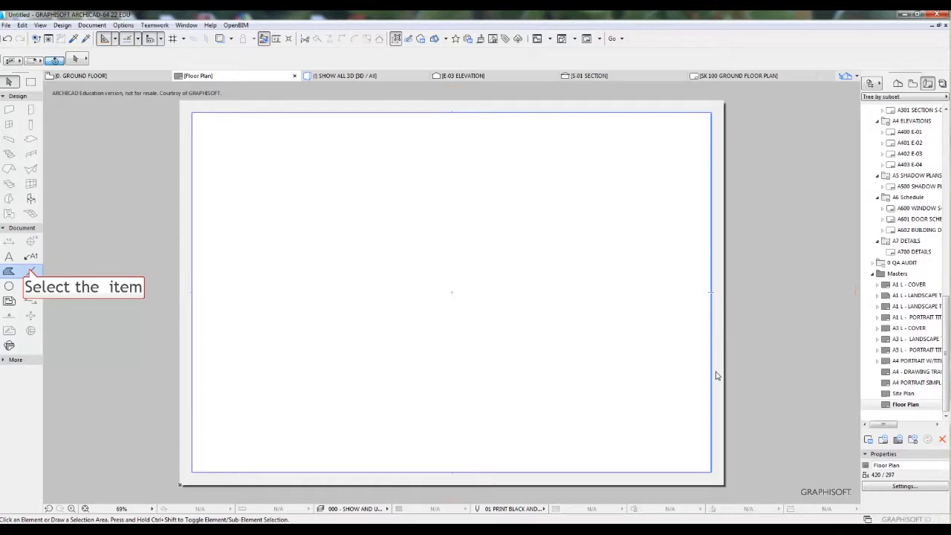
pyautogui.click(30, 272)
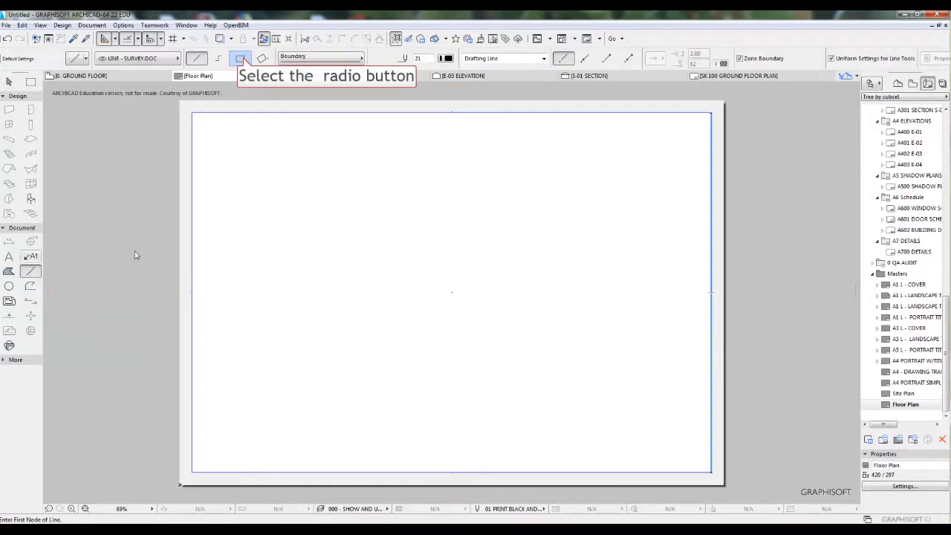
pyautogui.click(241, 60)
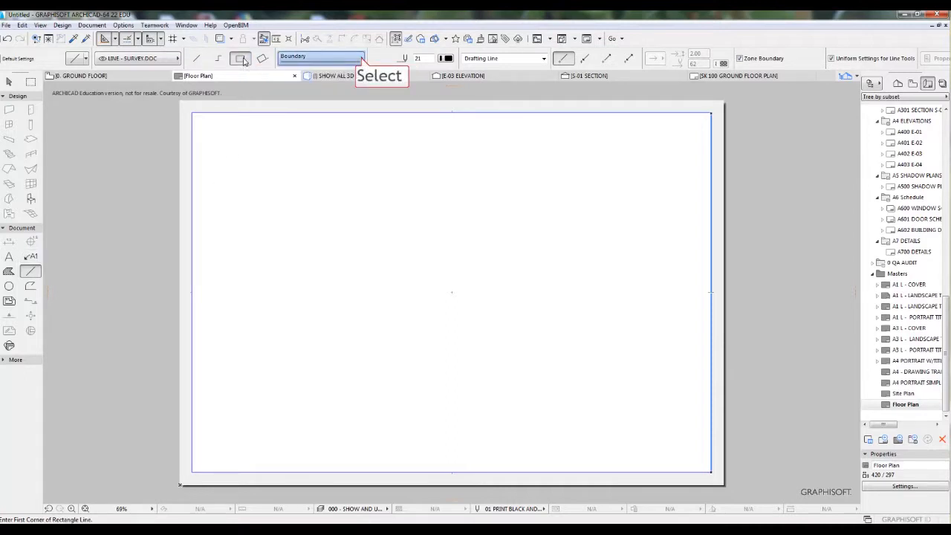
pyautogui.click(362, 60)
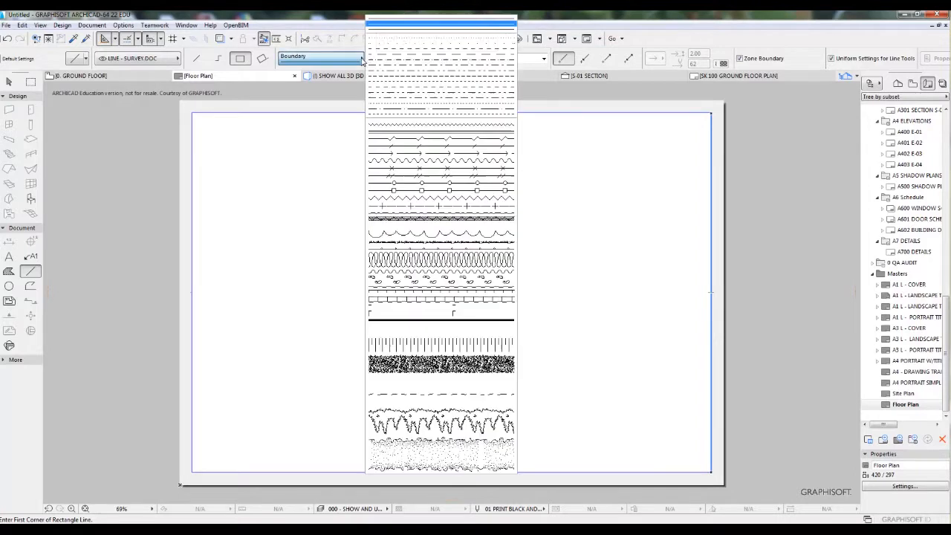
pyautogui.click(383, 24)
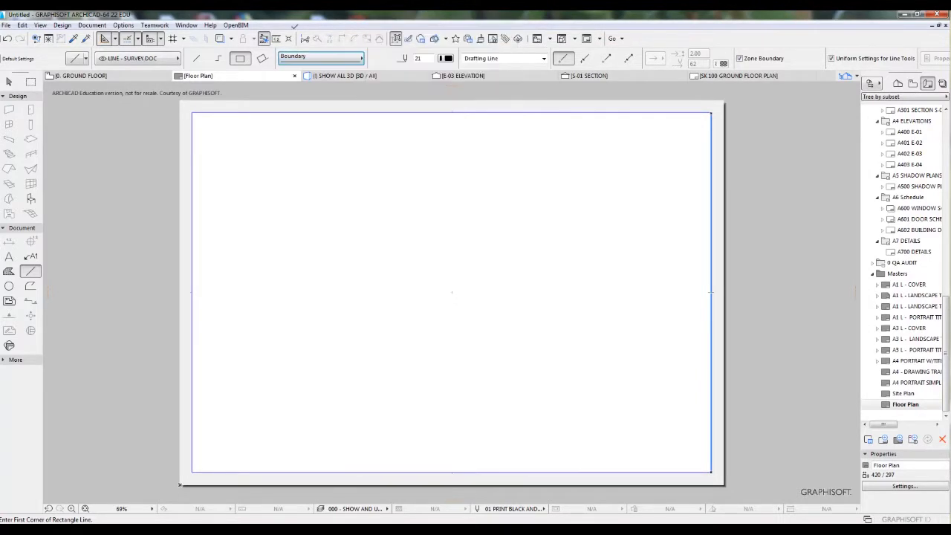
pyautogui.click(192, 113)
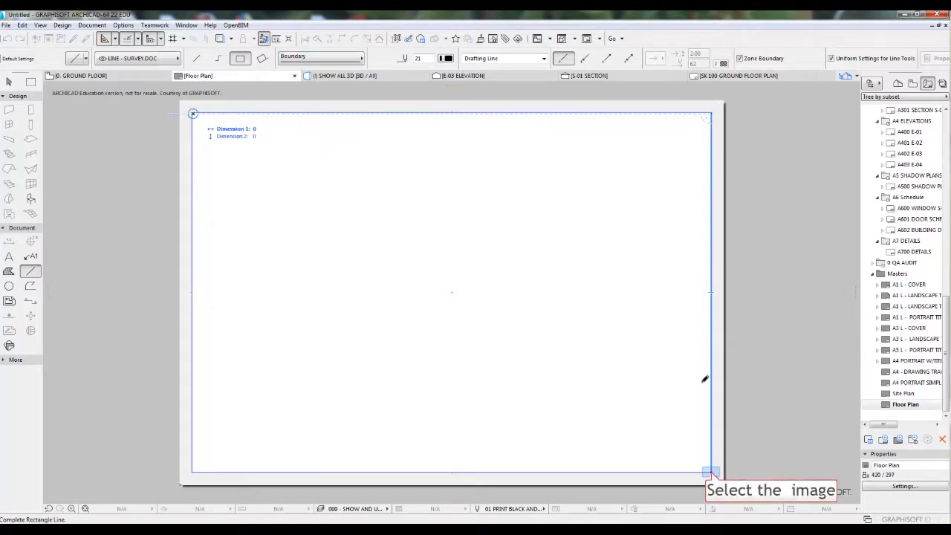
pyautogui.click(711, 471)
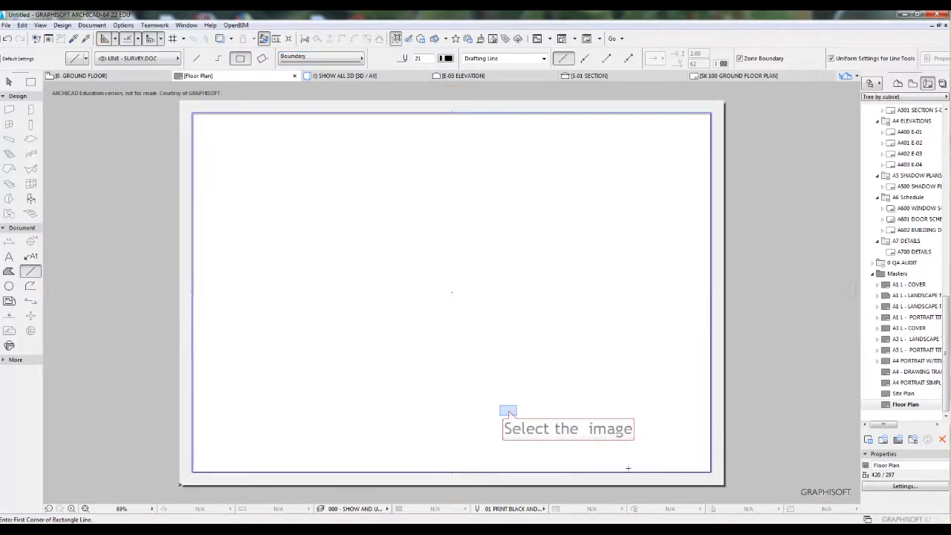
# Draw a title block rectangle in the sheet's lower-right corner, divided by a vertical line and a horizontal line across its wider part
pyautogui.click(508, 411)
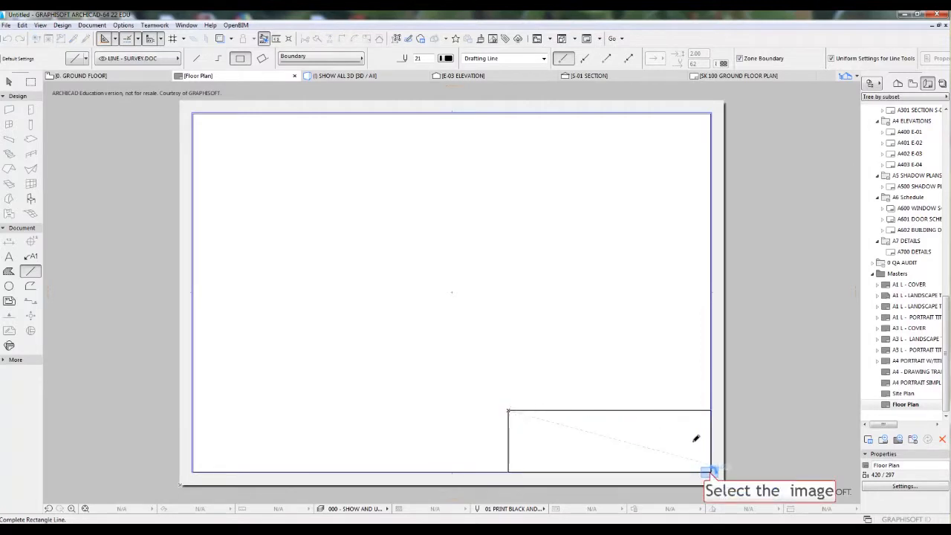
pyautogui.click(710, 472)
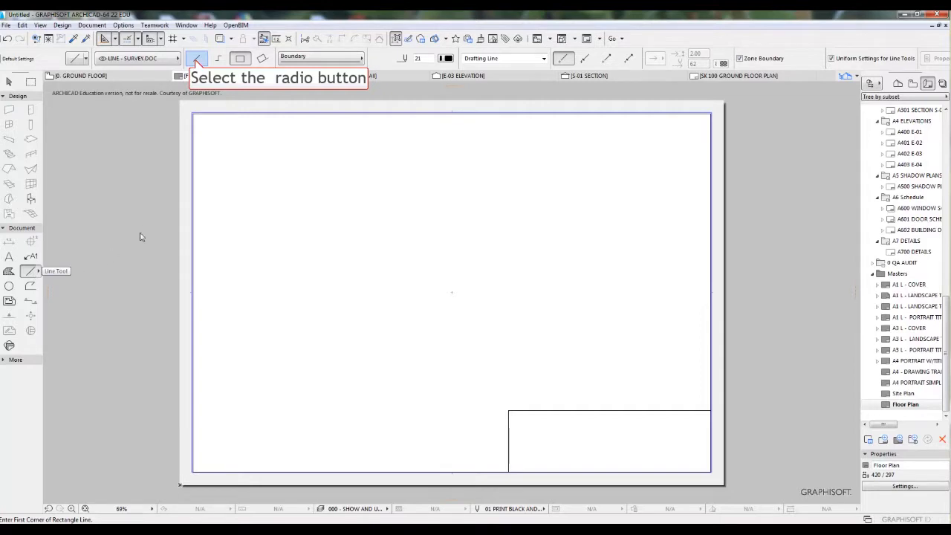
pyautogui.click(196, 59)
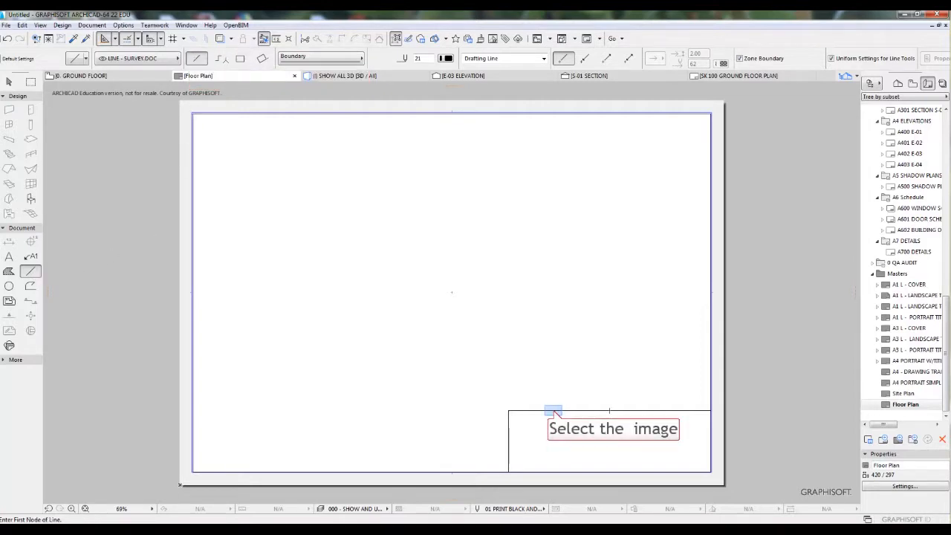
pyautogui.click(552, 411)
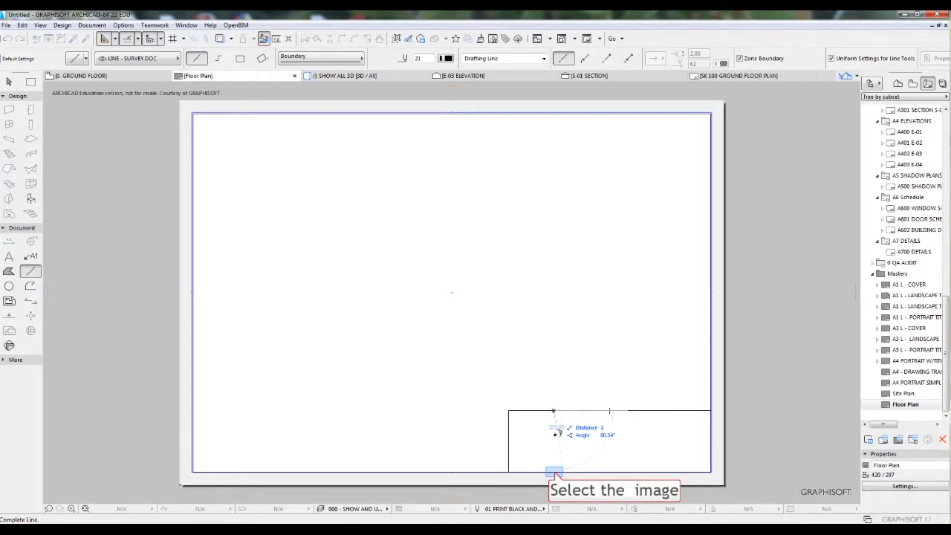
pyautogui.click(553, 471)
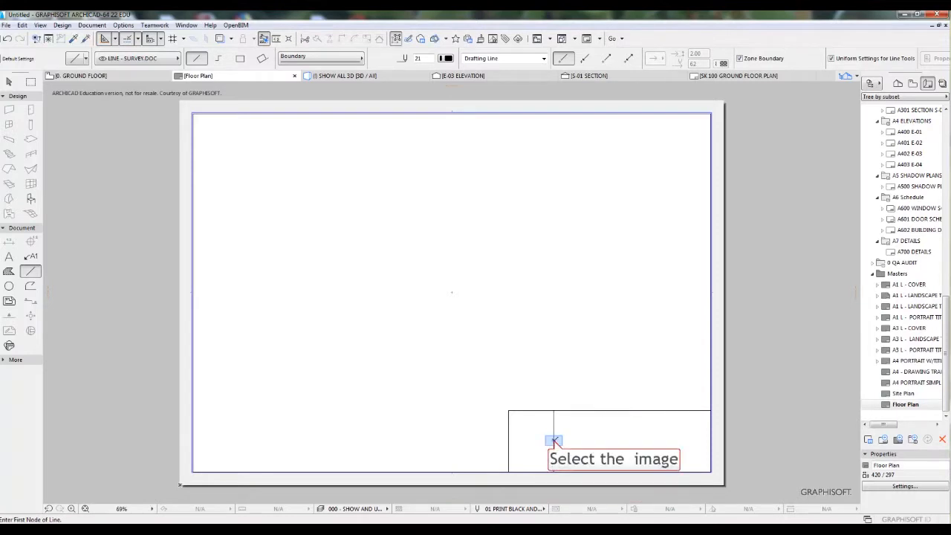
pyautogui.click(553, 441)
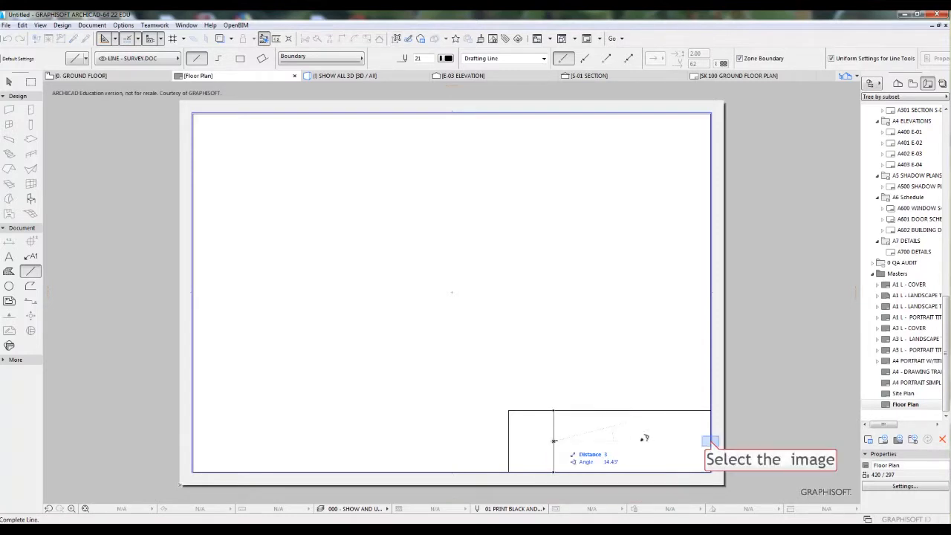
pyautogui.click(710, 442)
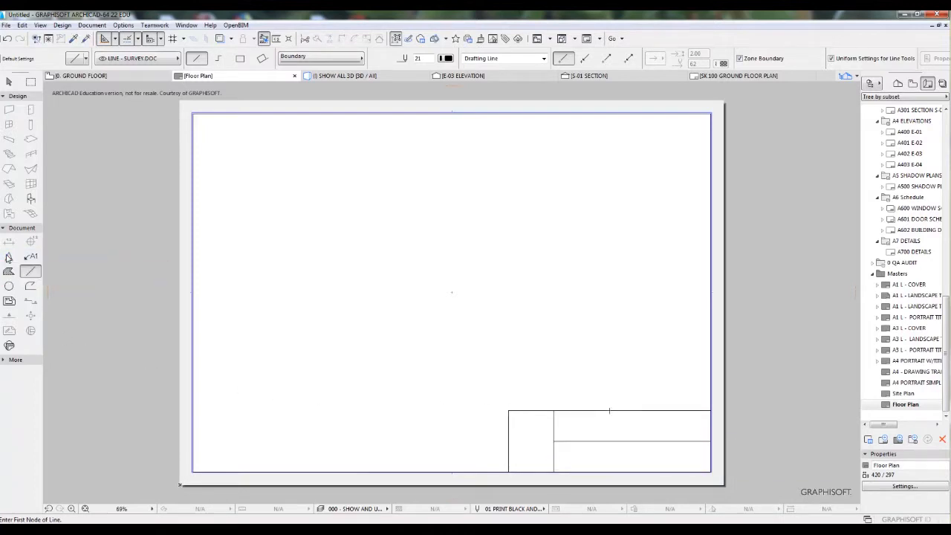
# Place the text "Floor Plan" in the upper cell of the title block, keeping the default text settings
pyautogui.doubleClick(8, 257)
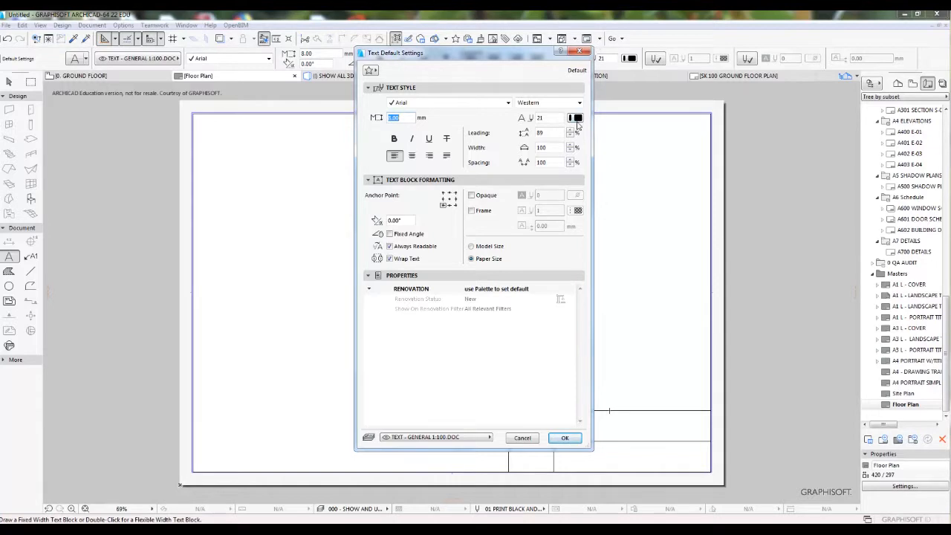
pyautogui.click(565, 438)
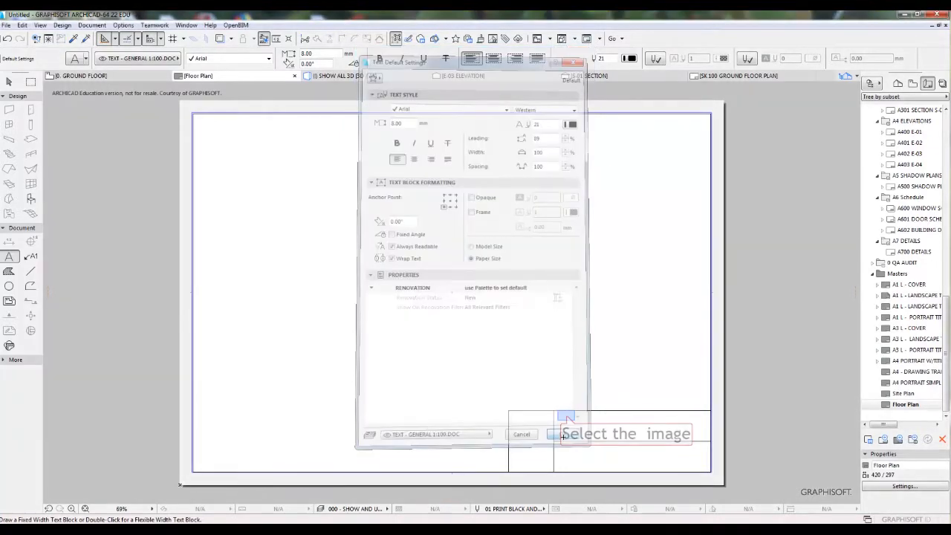
pyautogui.click(670, 436)
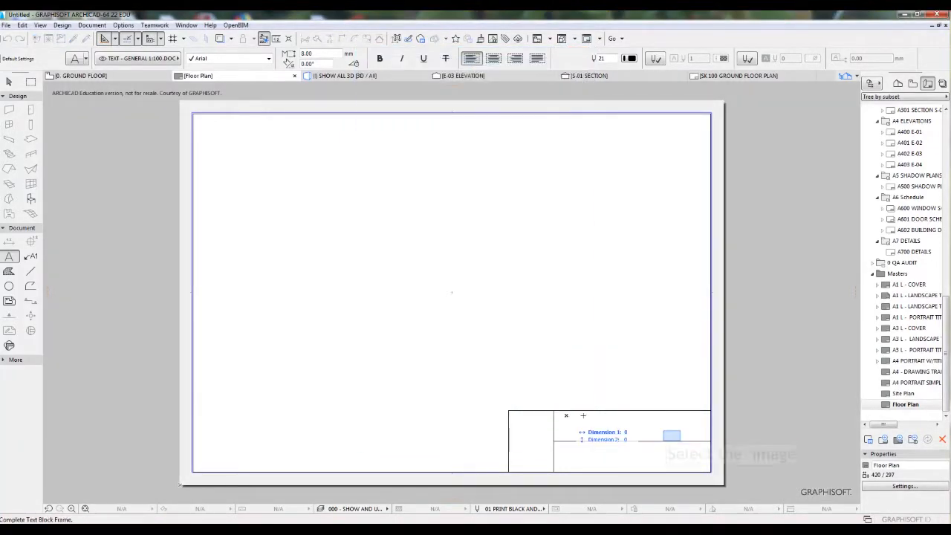
pyautogui.click(672, 438)
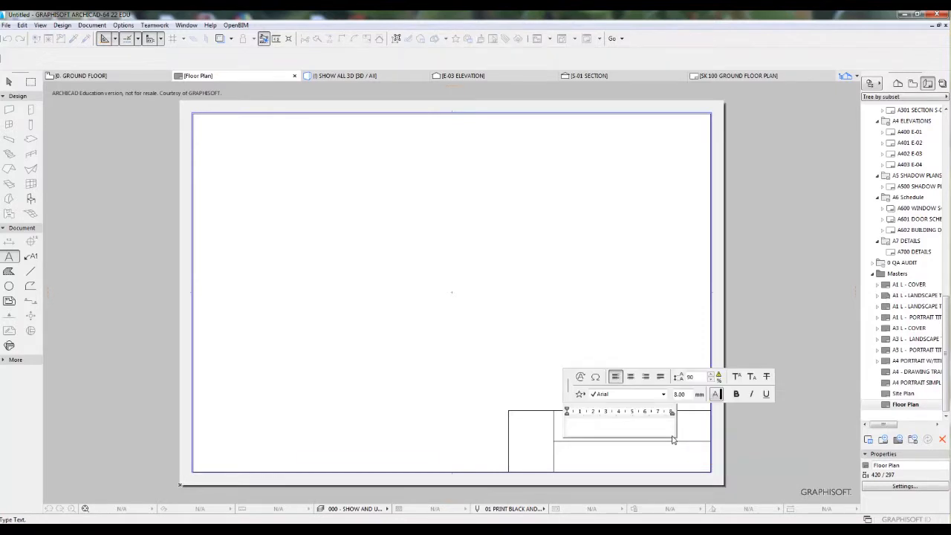
pyautogui.write('Floor Plan')
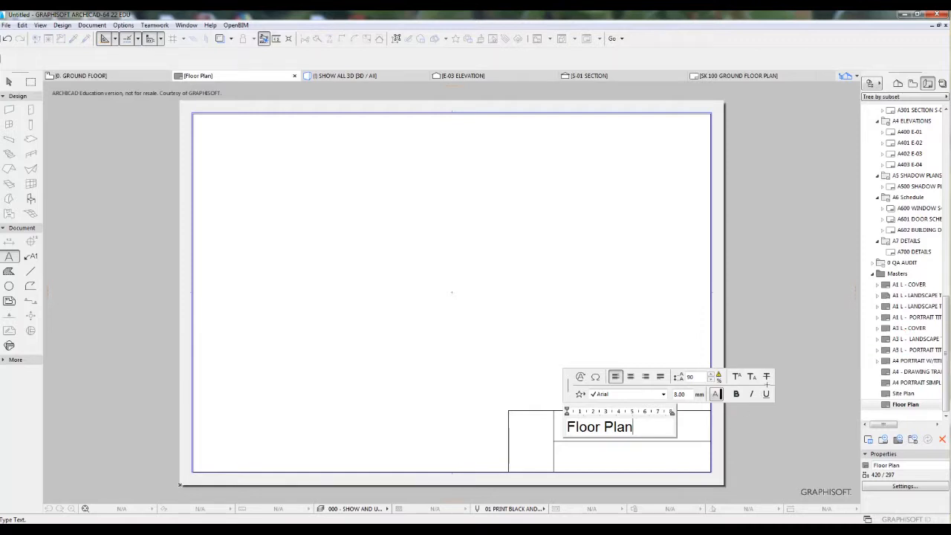
pyautogui.click(779, 321)
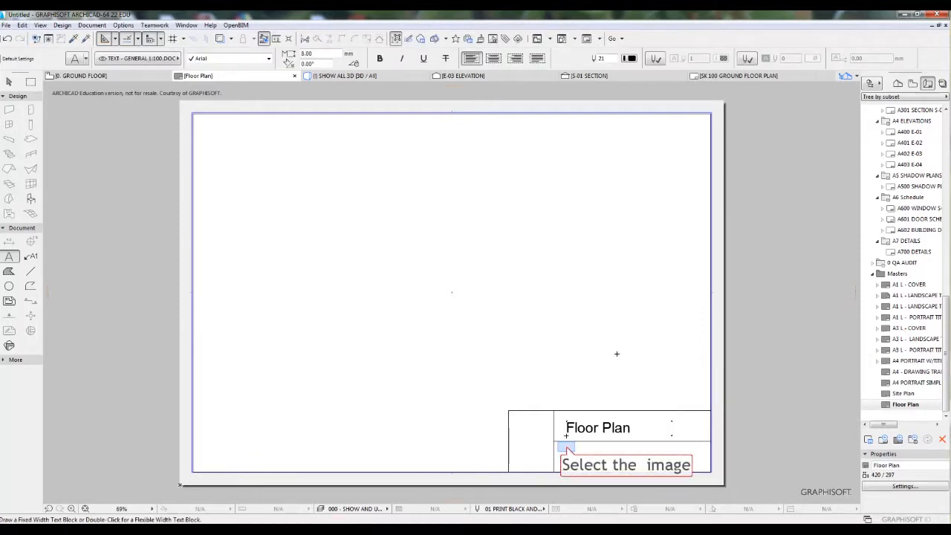
# Place the text "Scale 1:100" in the title block's lower cell
pyautogui.click(566, 446)
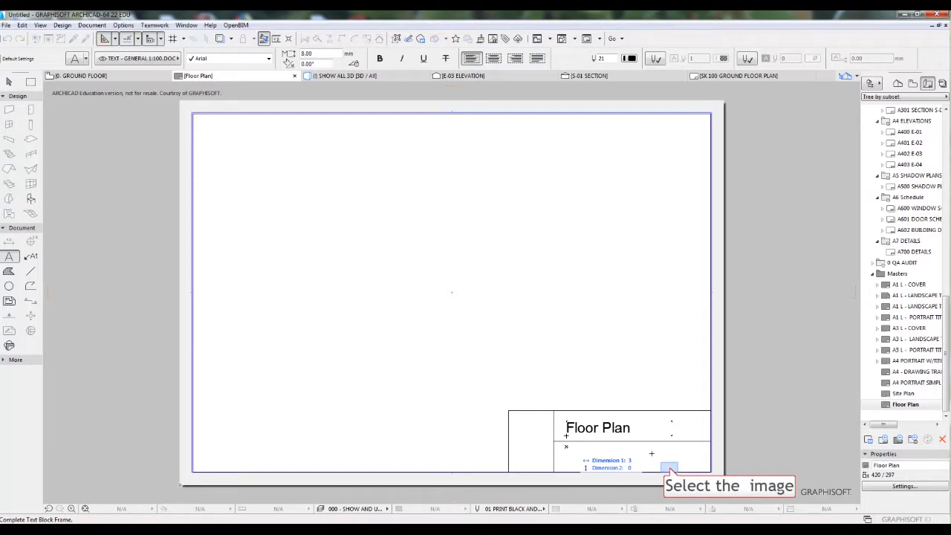
pyautogui.click(670, 470)
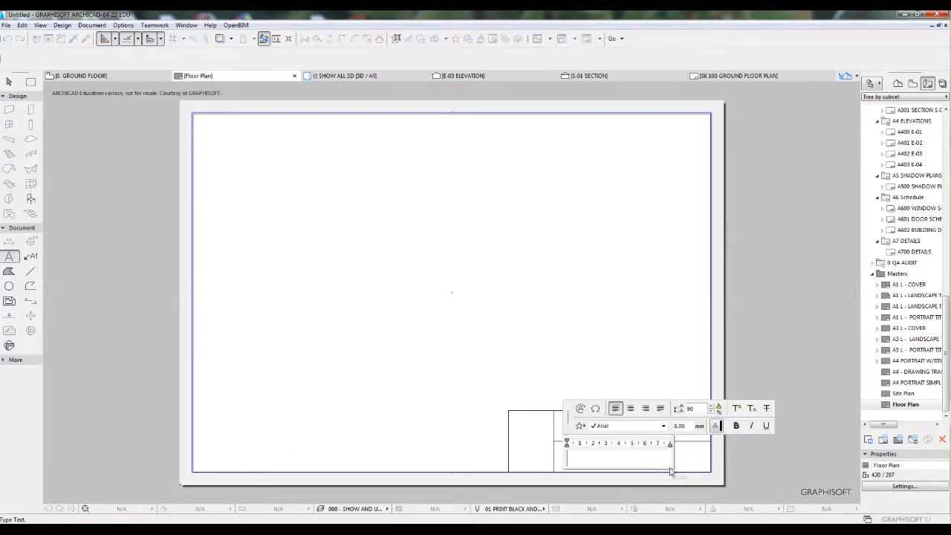
pyautogui.write('Scale')
pyautogui.write('1:100')
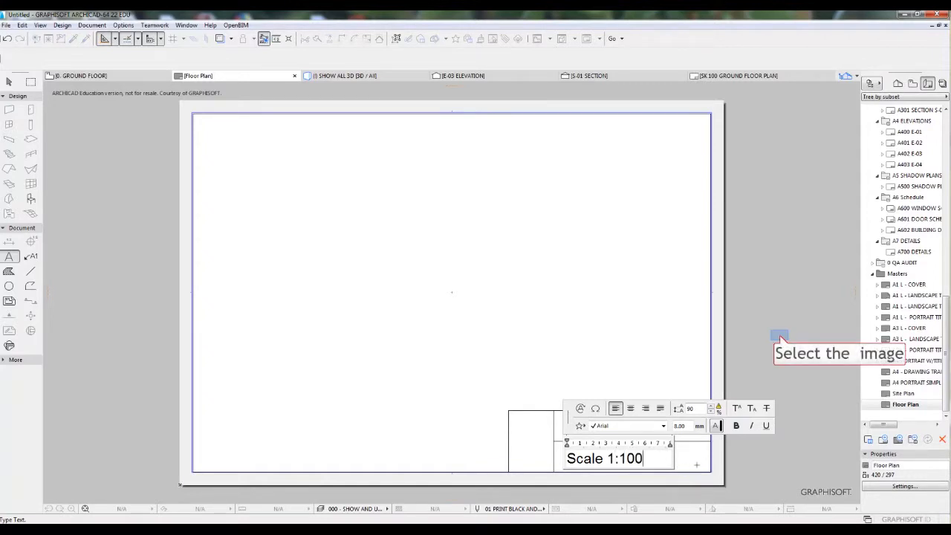
pyautogui.click(780, 339)
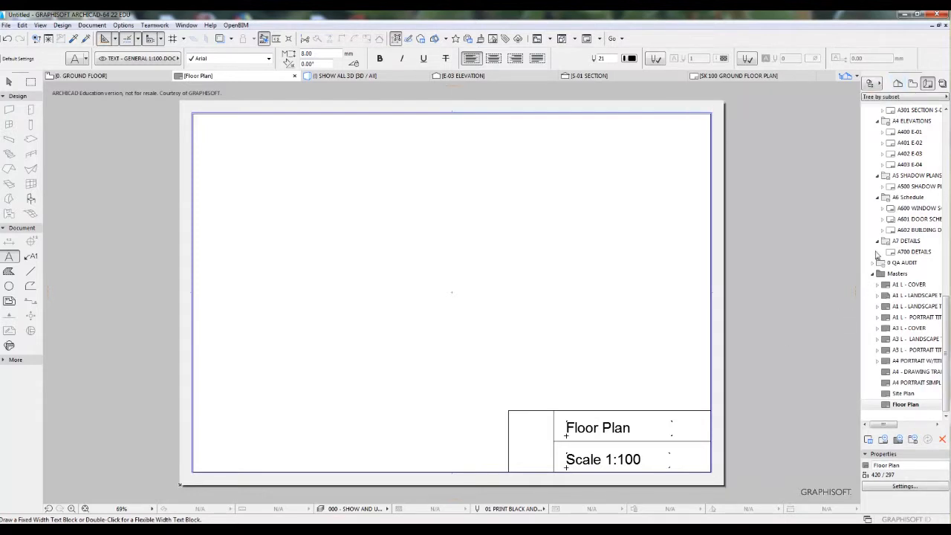
# Open the ground floor plan and move the E-04 elevation line closer to the left side of the house
pyautogui.click(897, 84)
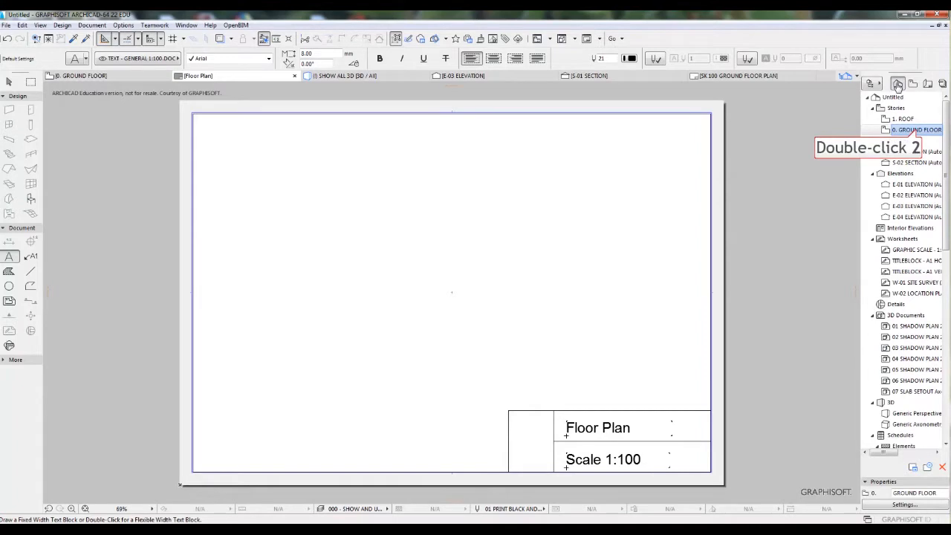
pyautogui.doubleClick(918, 133)
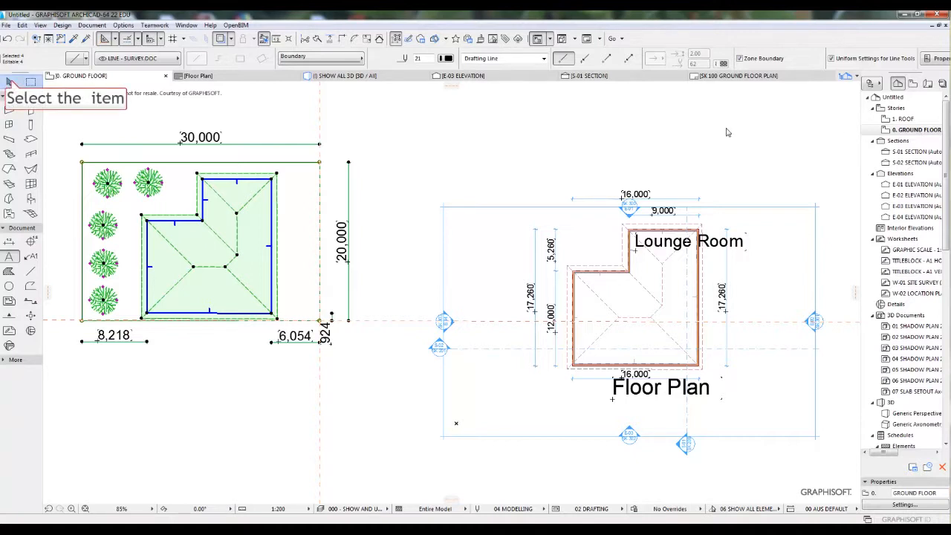
pyautogui.click(10, 80)
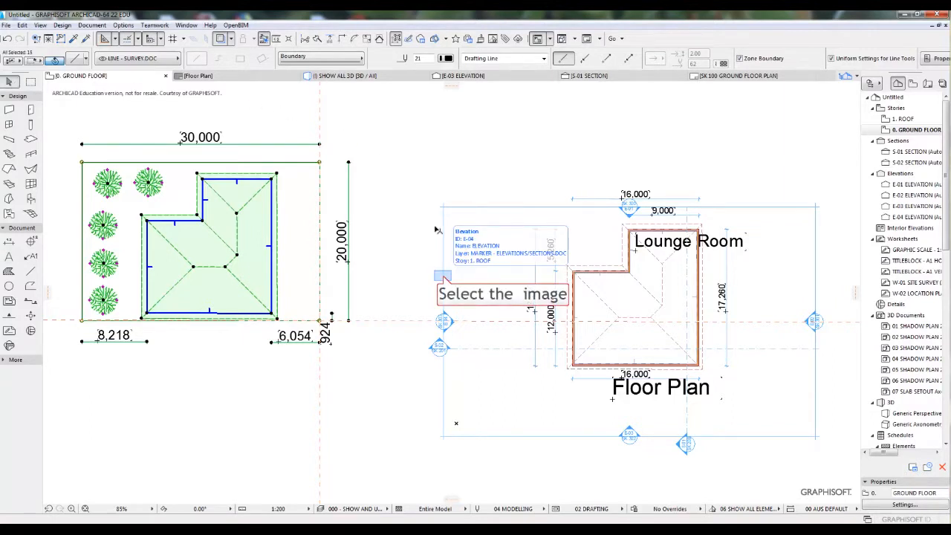
pyautogui.click(443, 278)
pyautogui.moveTo(443, 278); pyautogui.dragTo(513, 282)
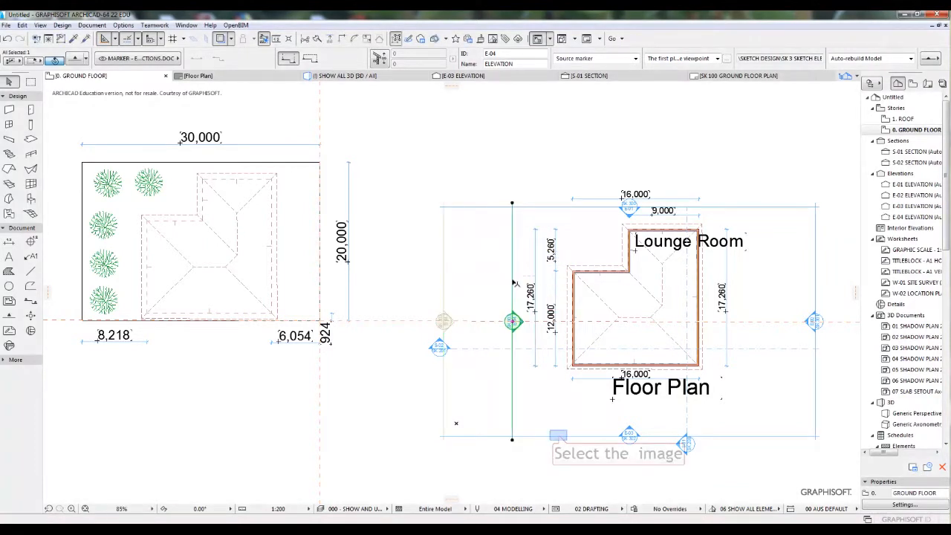
# Move the E-03 elevation line about 4450 mm up towards the house and bring the E-02 line close to the right-hand dimension
pyautogui.click(558, 436)
pyautogui.click(558, 435)
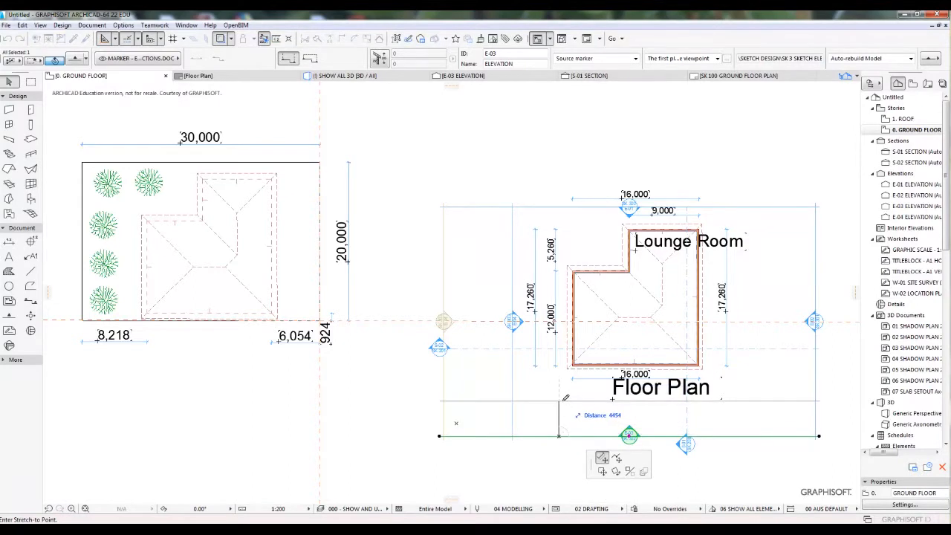
pyautogui.click(559, 401)
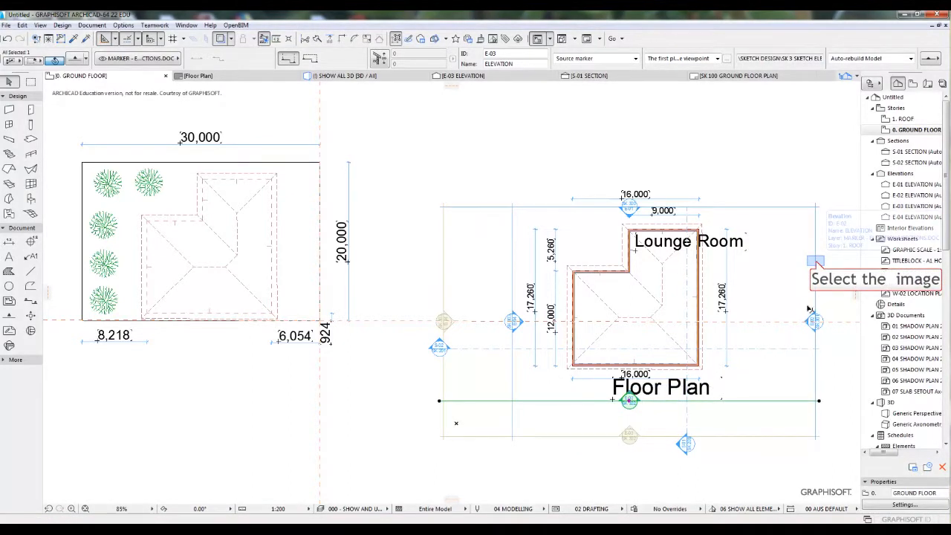
pyautogui.click(817, 264)
pyautogui.click(817, 264)
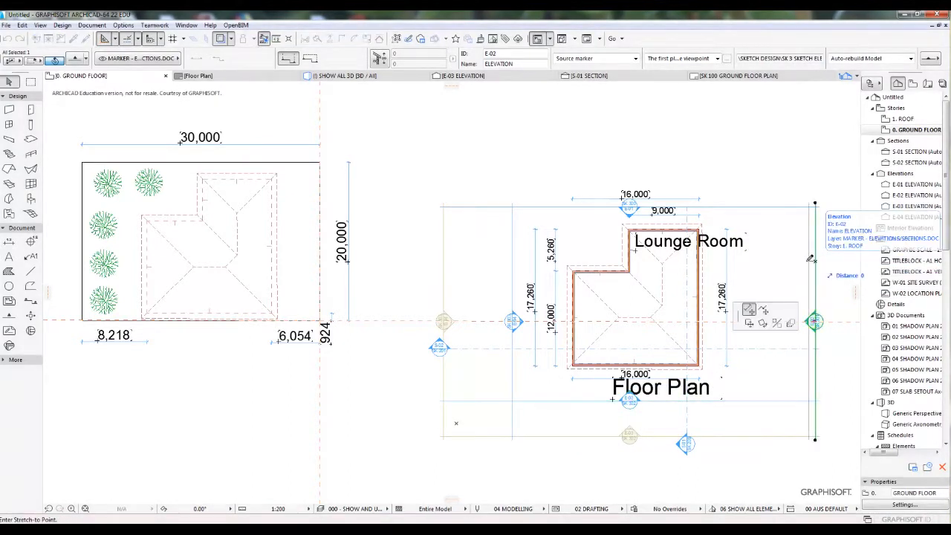
pyautogui.click(739, 274)
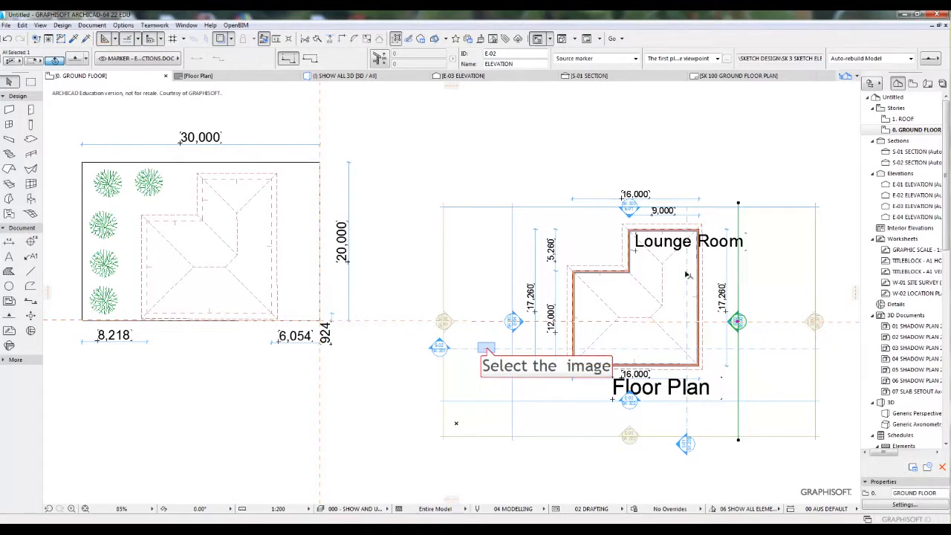
# Move the S-02 section line up through the middle of the house and the S-01 line left near the upper wing's ridge
pyautogui.click(488, 349)
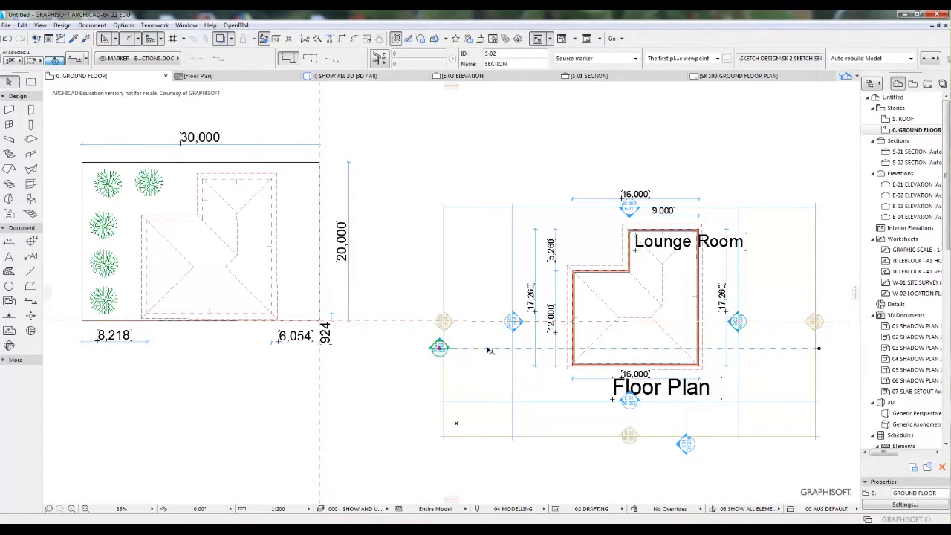
pyautogui.click(488, 348)
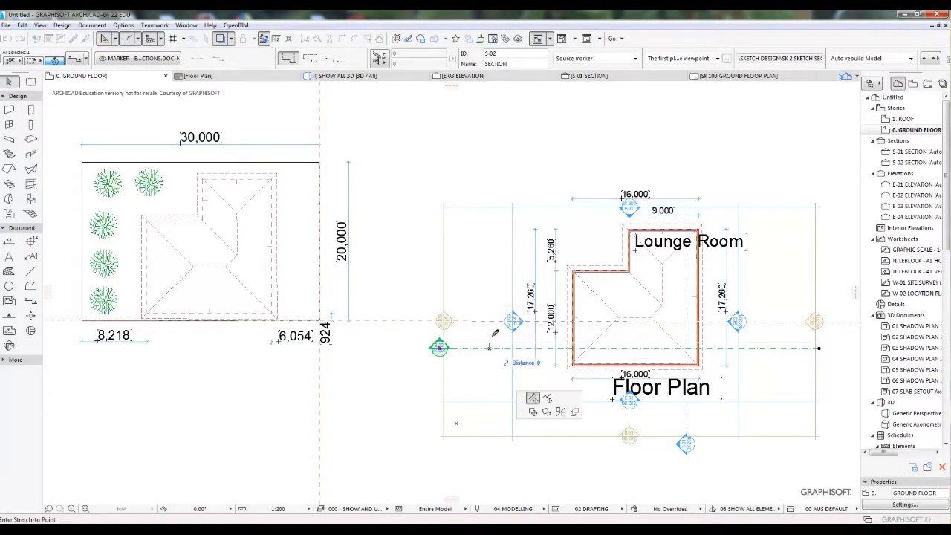
pyautogui.click(488, 299)
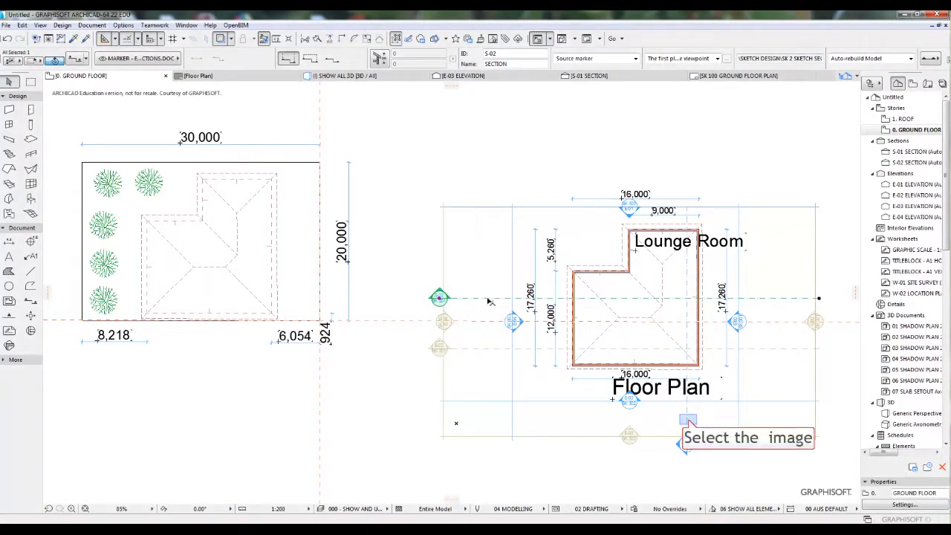
pyautogui.click(687, 422)
pyautogui.click(687, 421)
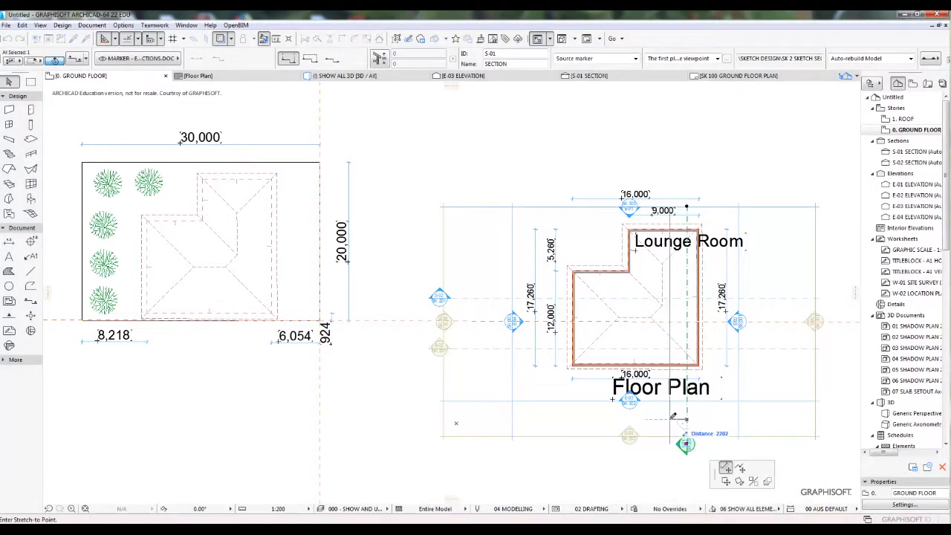
pyautogui.click(664, 422)
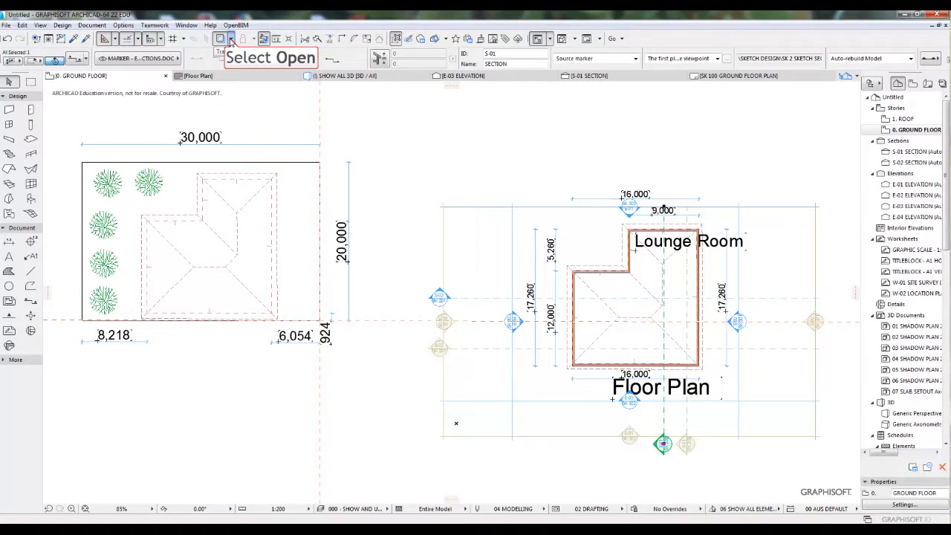
# Turn off the trace reference on the ground floor plan to hide the ghosted markers at their former positions
pyautogui.click(231, 42)
pyautogui.click(222, 41)
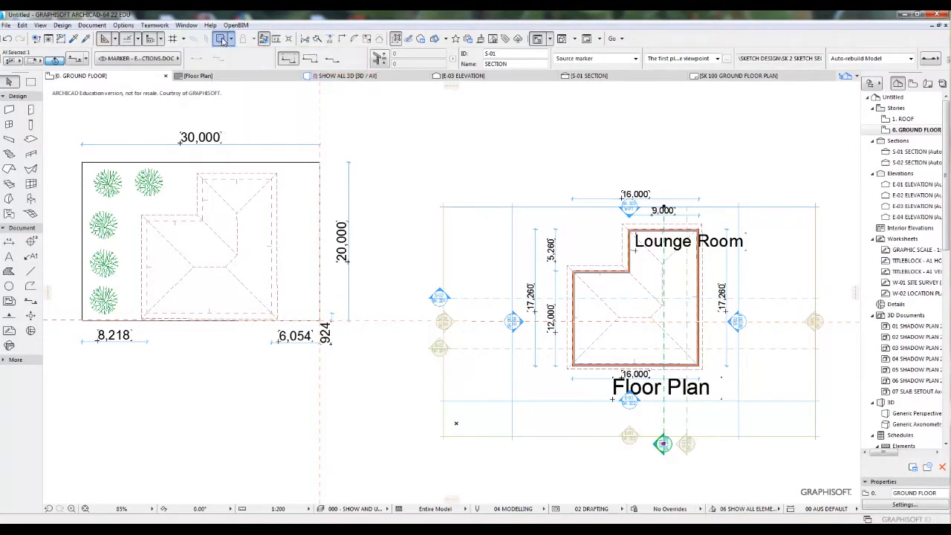
pyautogui.click(222, 41)
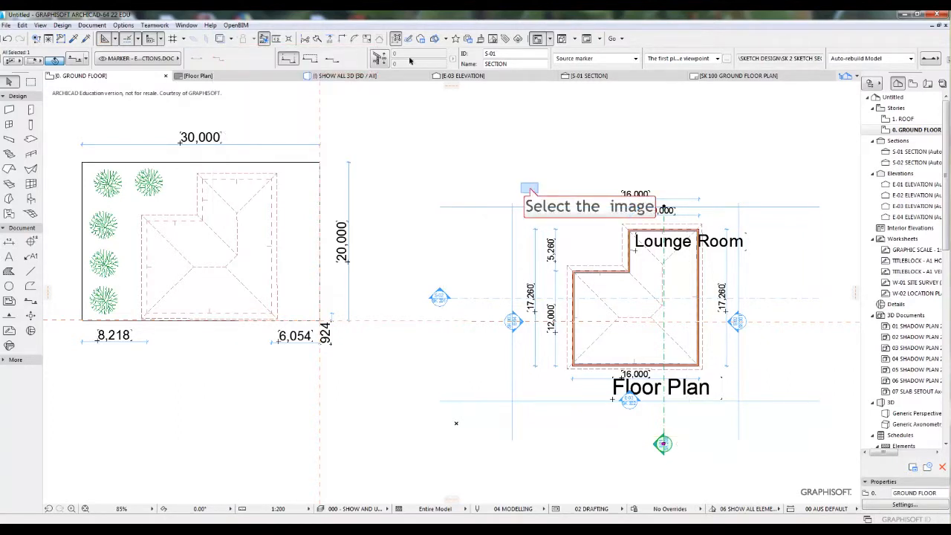
# Select the house plan with its dimensions, text labels and crossing section lines using a selection rectangle, and copy the selection
pyautogui.click(529, 191)
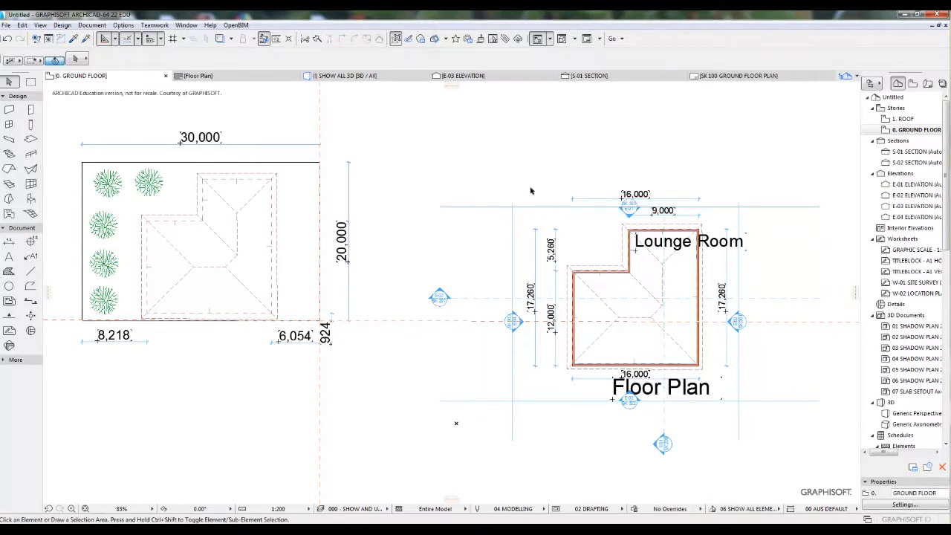
pyautogui.click(530, 191)
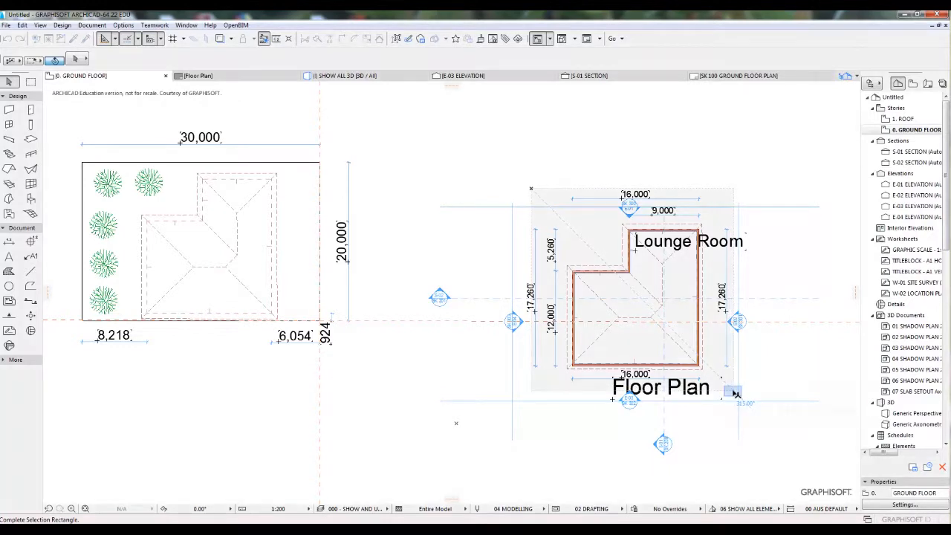
pyautogui.click(734, 393)
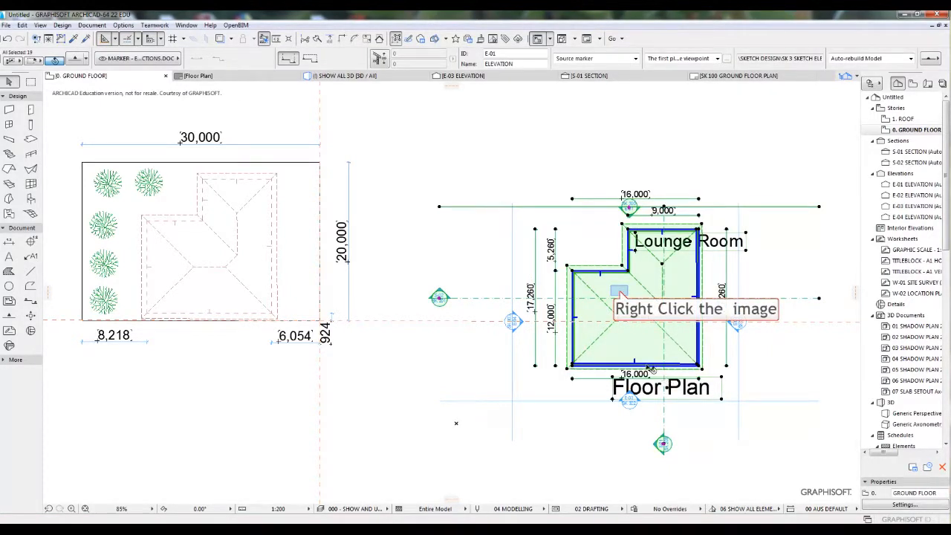
pyautogui.rightClick(620, 293)
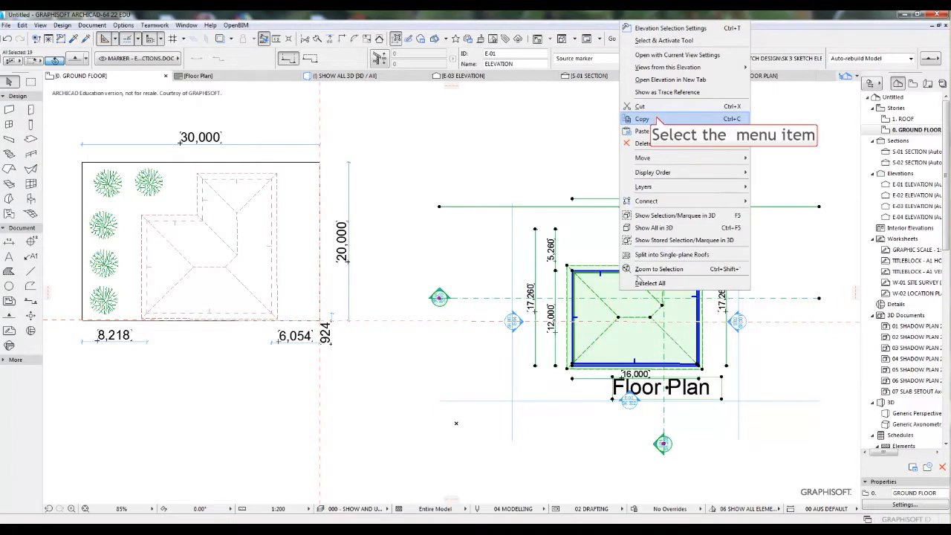
pyautogui.click(657, 119)
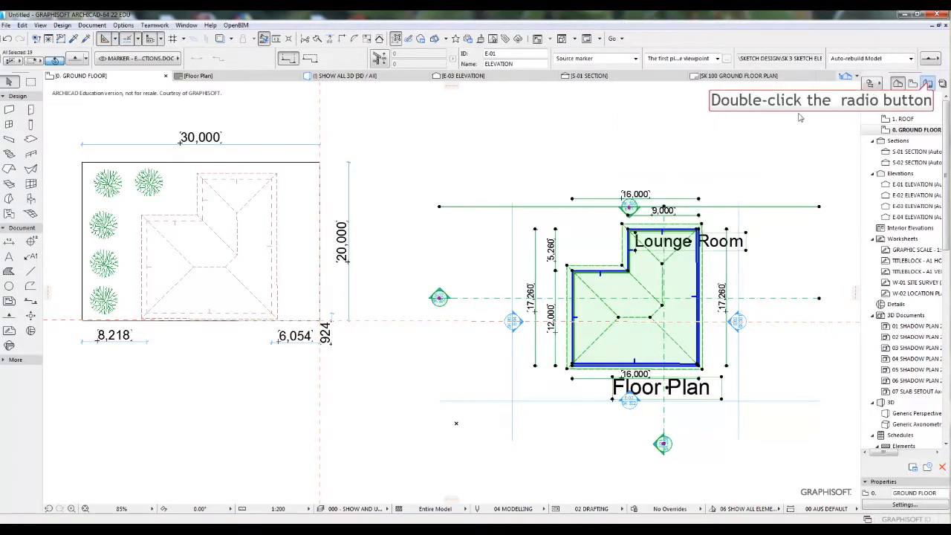
# Paste the copied plan into the Floor Plan master layout at the center of the current view, keeping that view, and drop it in place
pyautogui.doubleClick(928, 84)
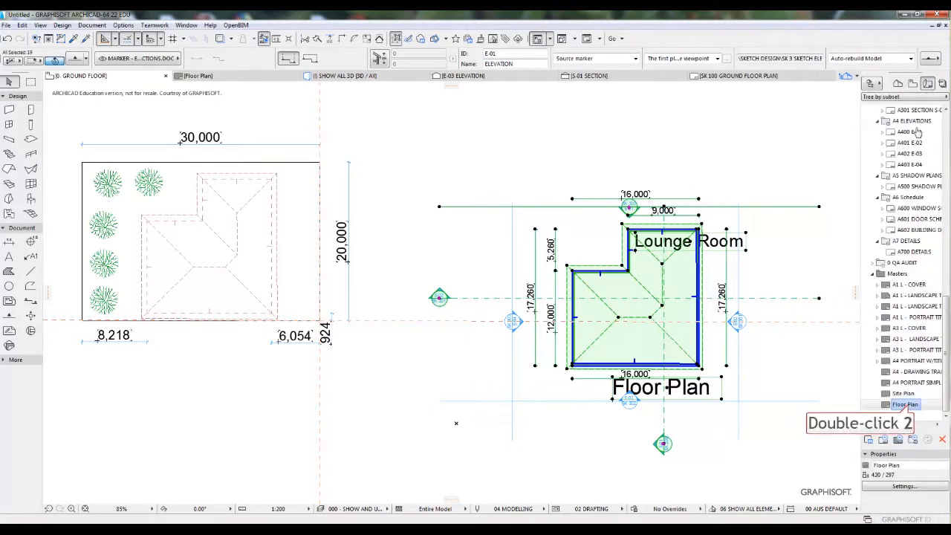
pyautogui.doubleClick(908, 405)
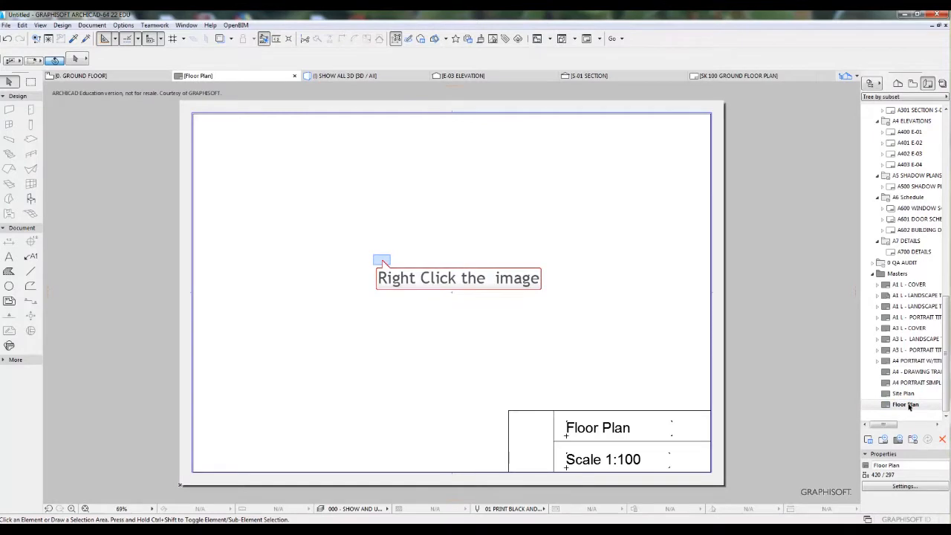
pyautogui.rightClick(382, 261)
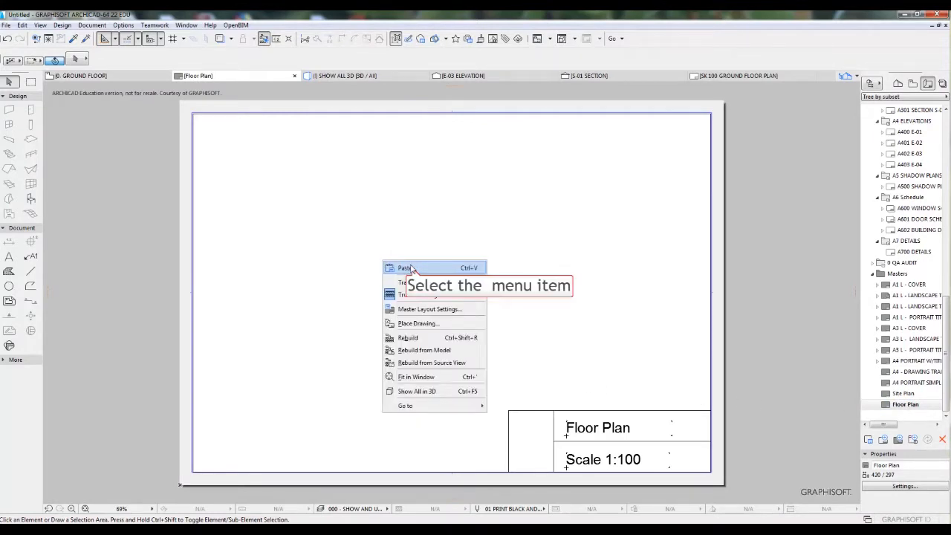
pyautogui.click(412, 269)
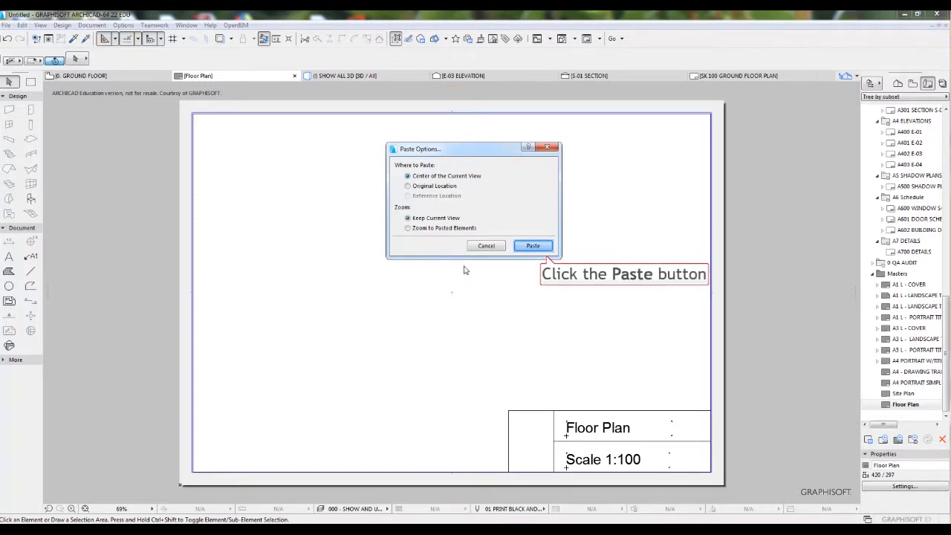
pyautogui.click(533, 246)
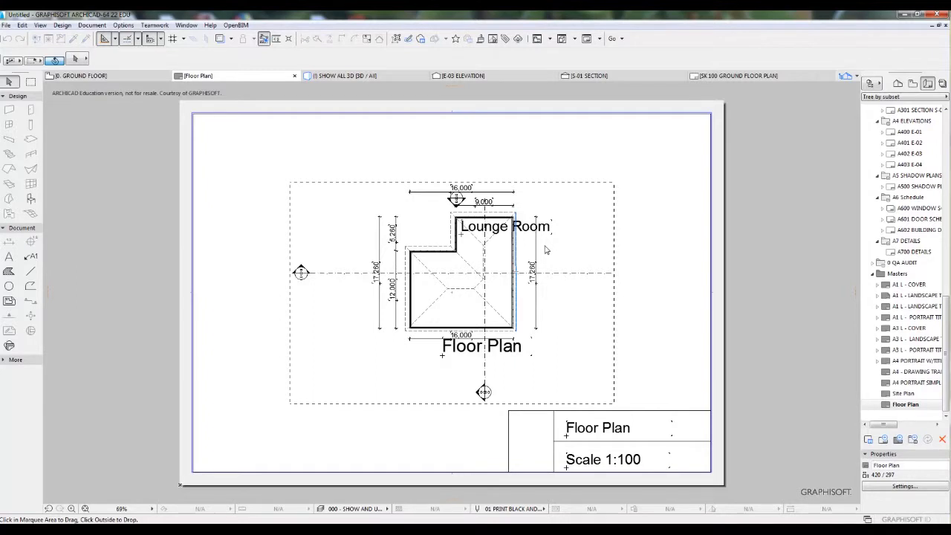
pyautogui.rightClick(897, 274)
pyautogui.rightClick(898, 276)
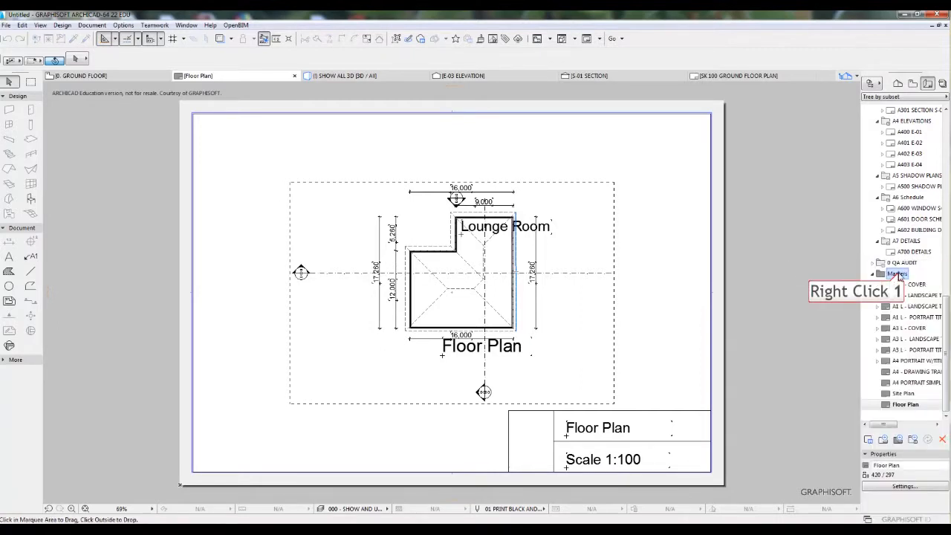
pyautogui.rightClick(898, 276)
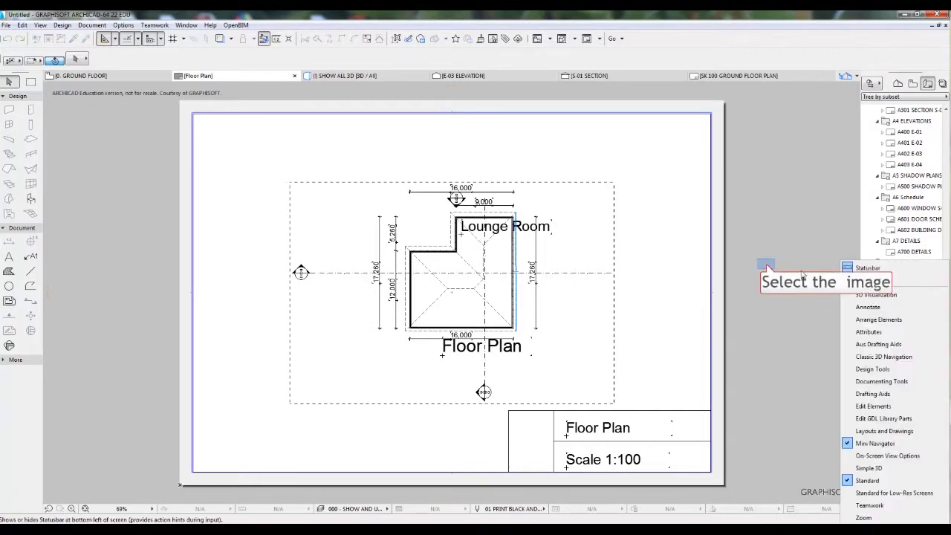
pyautogui.click(767, 265)
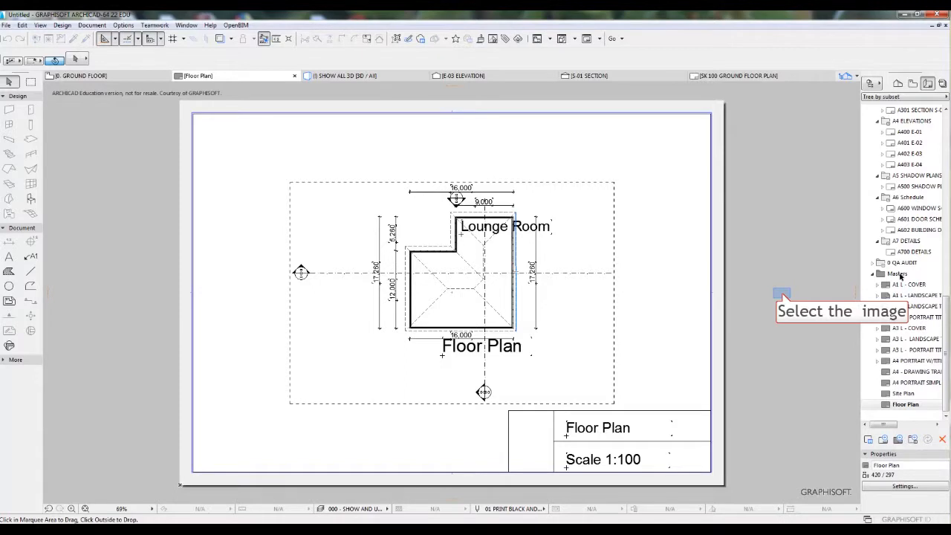
pyautogui.rightClick(782, 297)
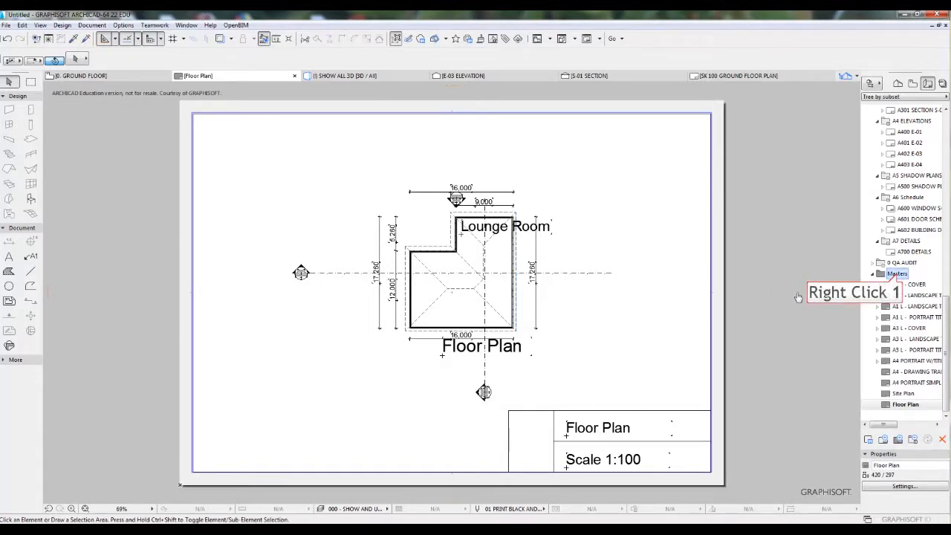
# Create another master layout in A3 (ISO) - Metric landscape size, keeping the default name and 15 mm margins
pyautogui.rightClick(898, 275)
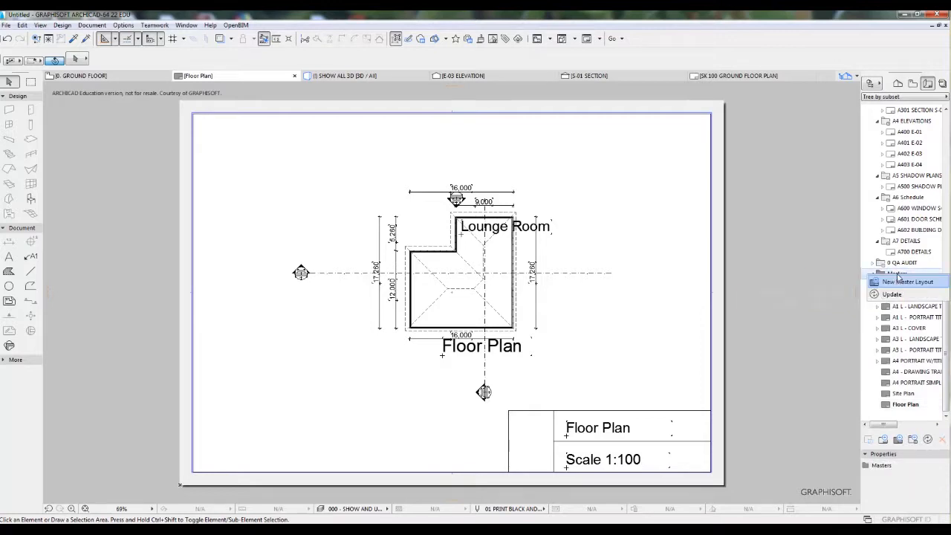
pyautogui.click(901, 283)
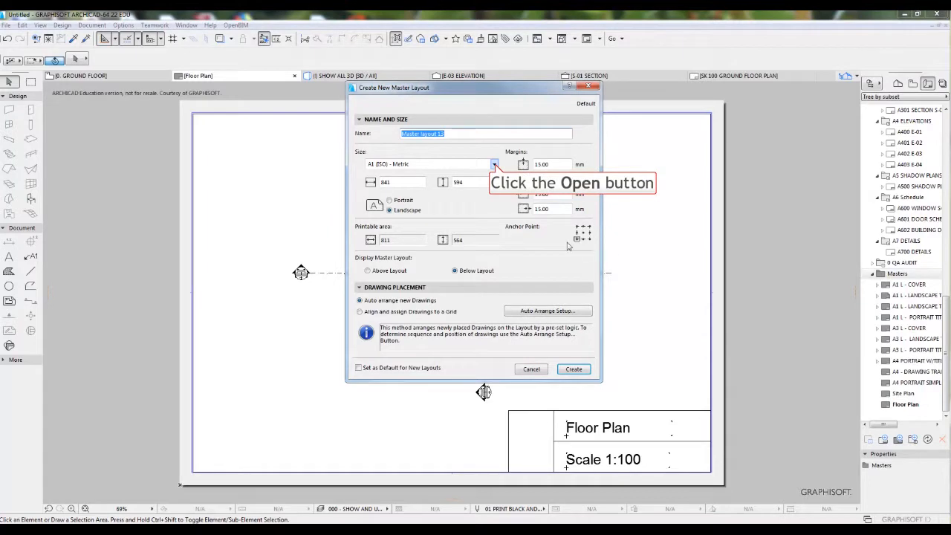
pyautogui.click(494, 164)
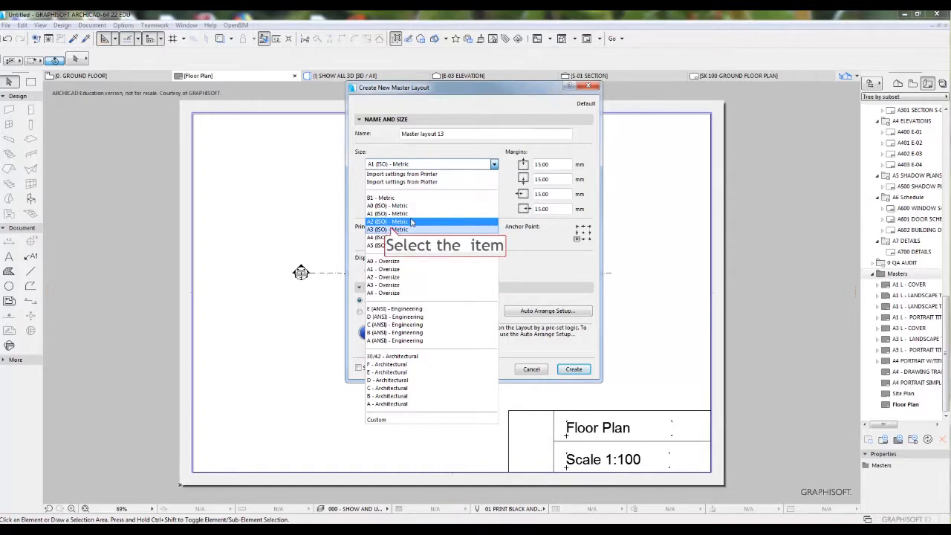
pyautogui.click(392, 229)
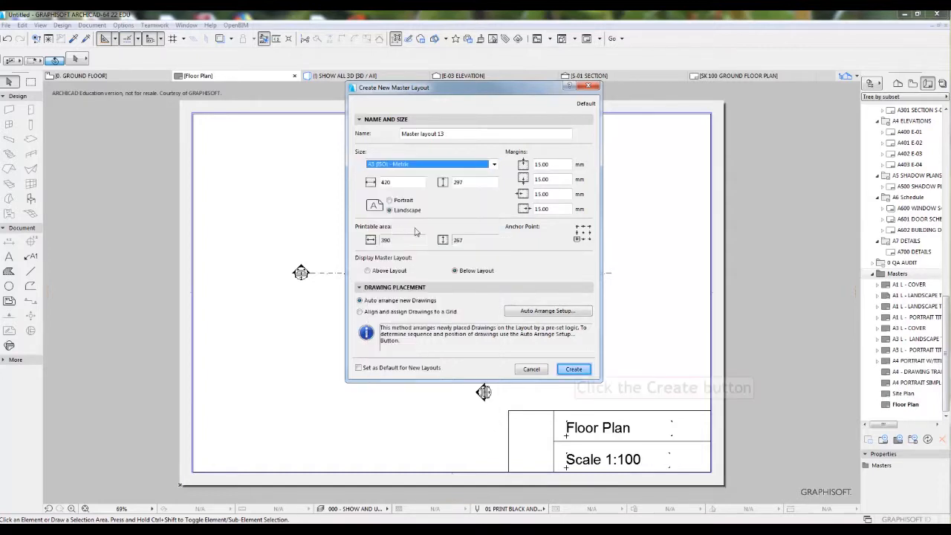
pyautogui.click(573, 369)
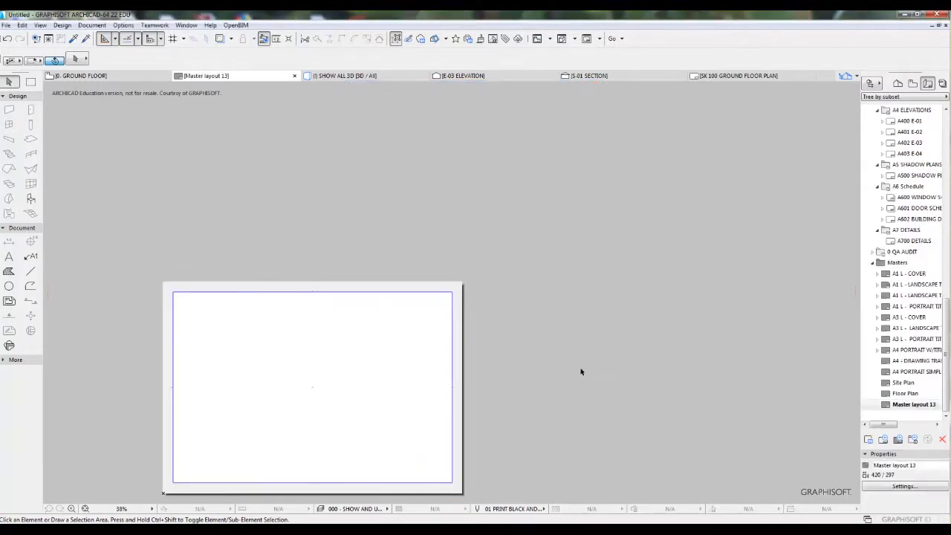